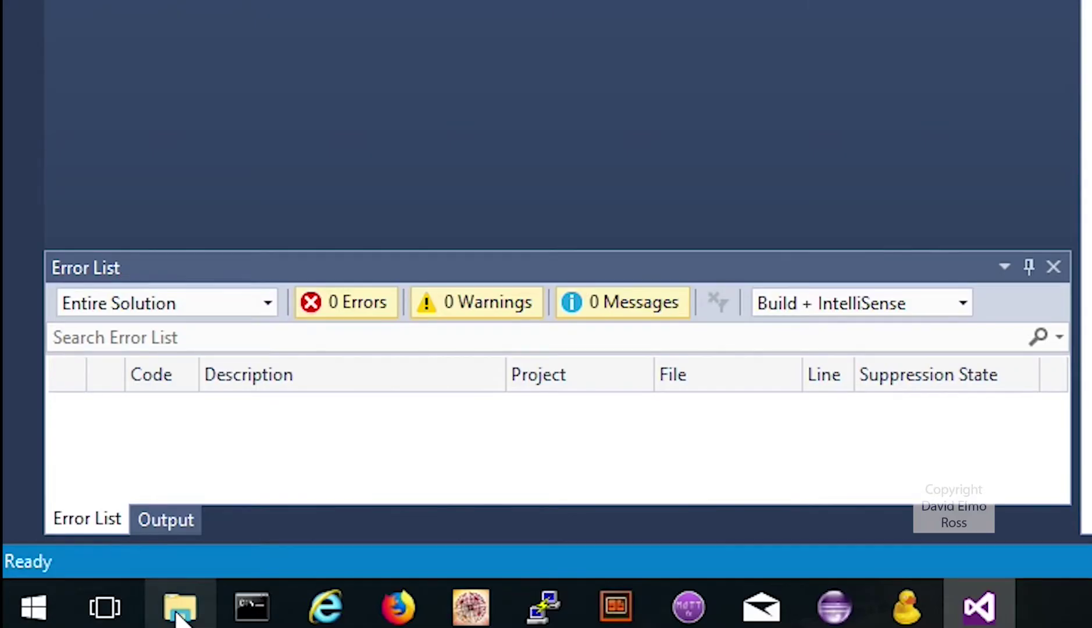
# - Create an empty LAB1 folder on the B_11 'Mac' (W:) drive and open it
pyautogui.click(179, 612)
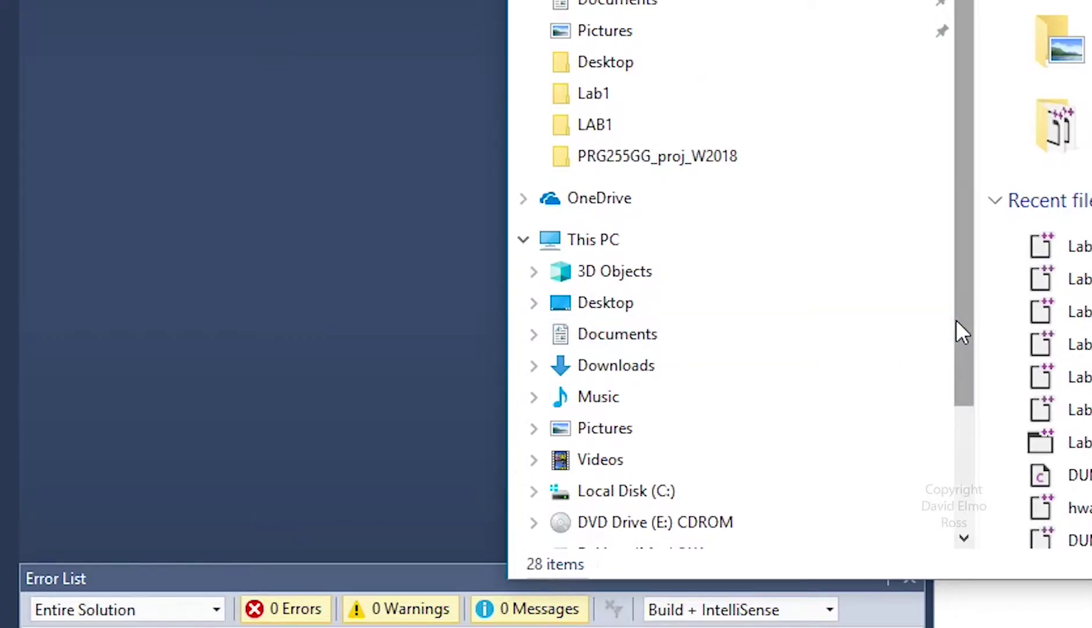
pyautogui.moveTo(957, 325); pyautogui.dragTo(965, 444)
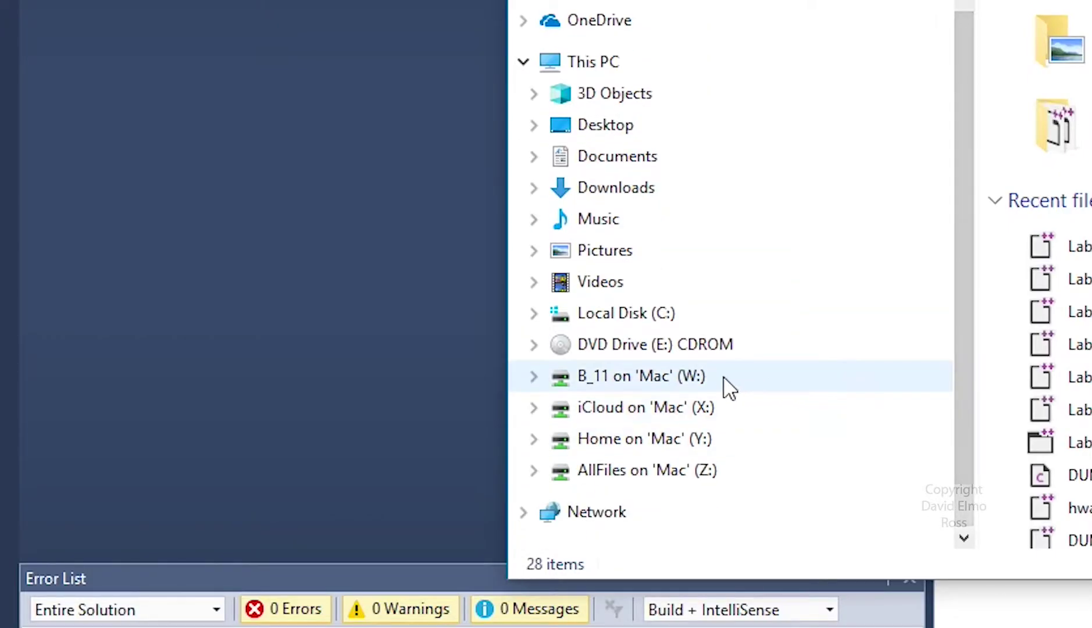
pyautogui.click(682, 381)
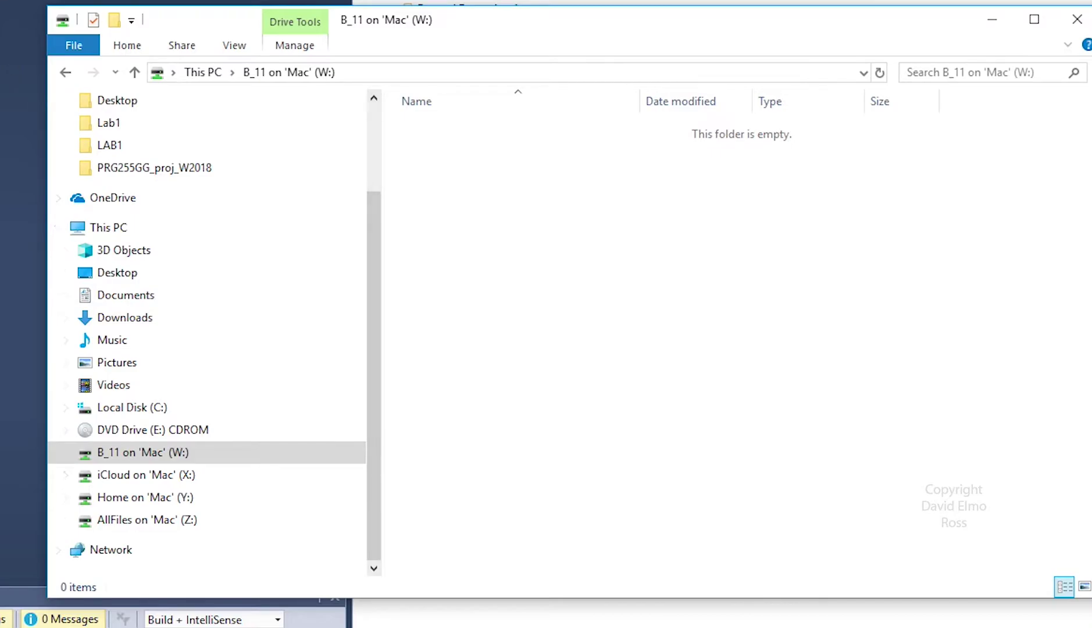
pyautogui.rightClick(574, 268)
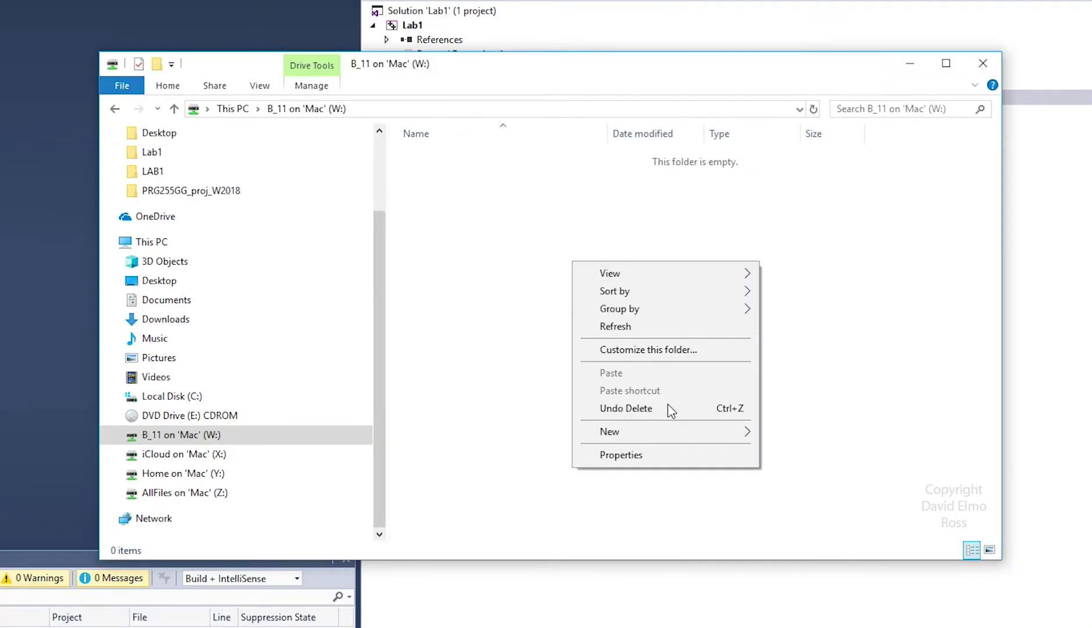
pyautogui.moveTo(666, 432)
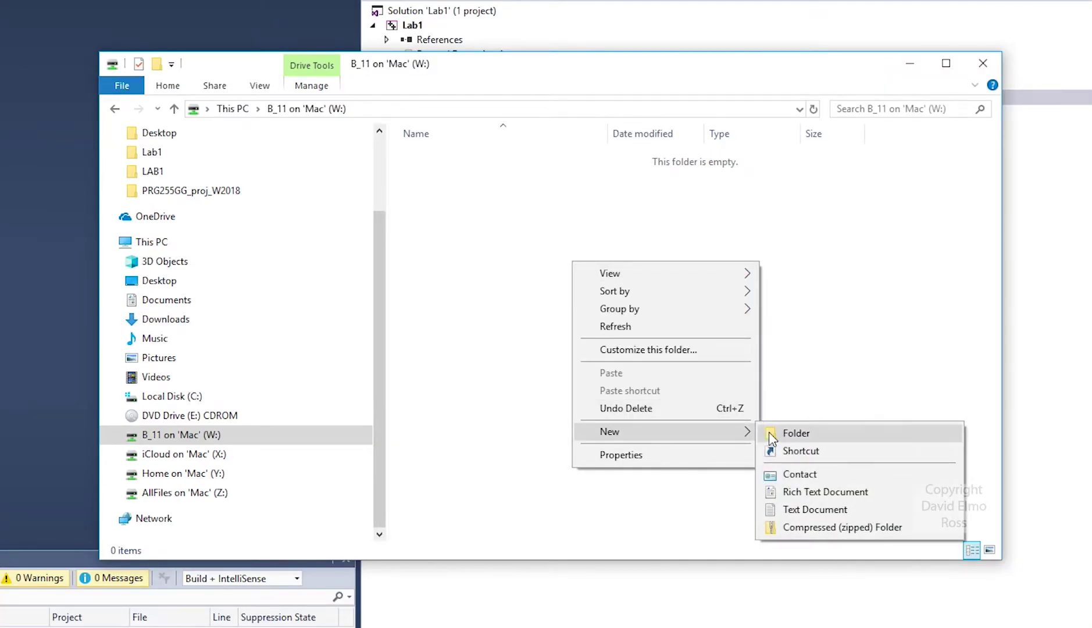
pyautogui.click(771, 437)
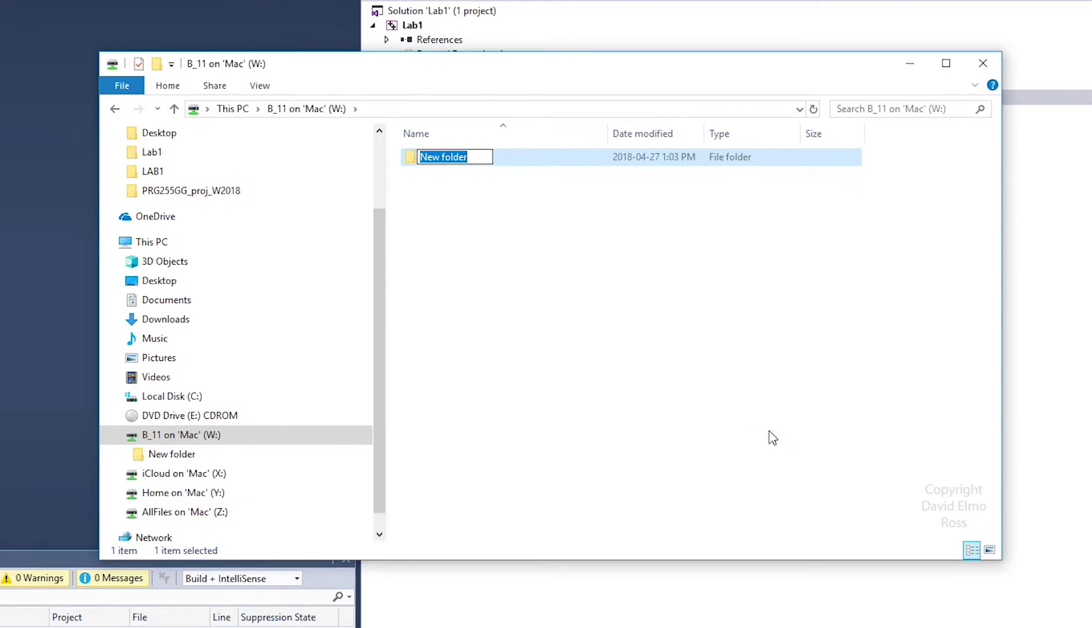
pyautogui.write('LAB1')
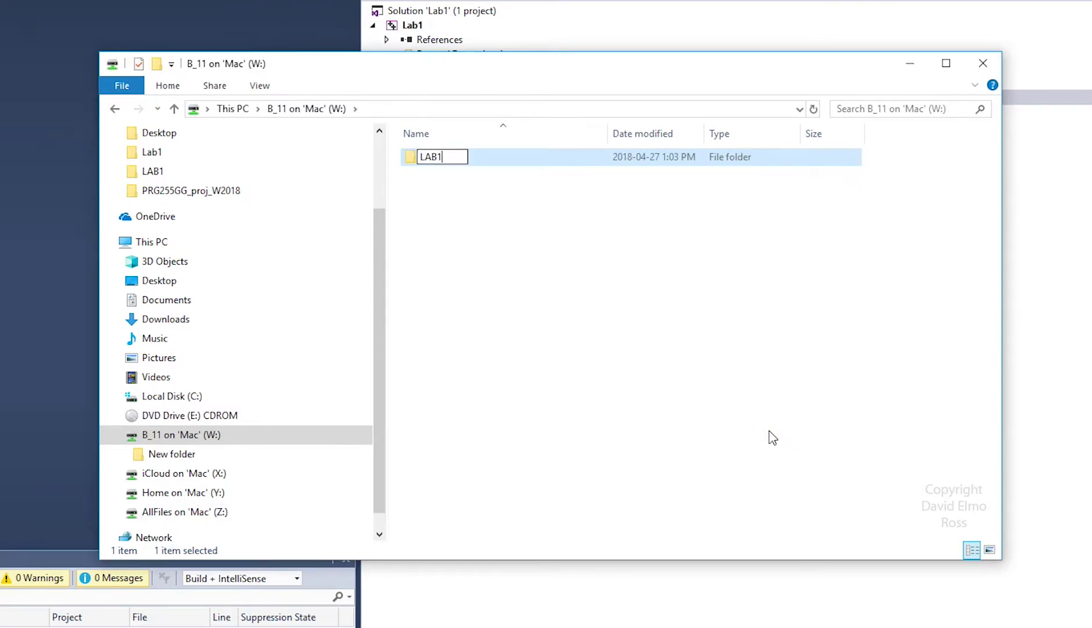
pyautogui.press('Return')
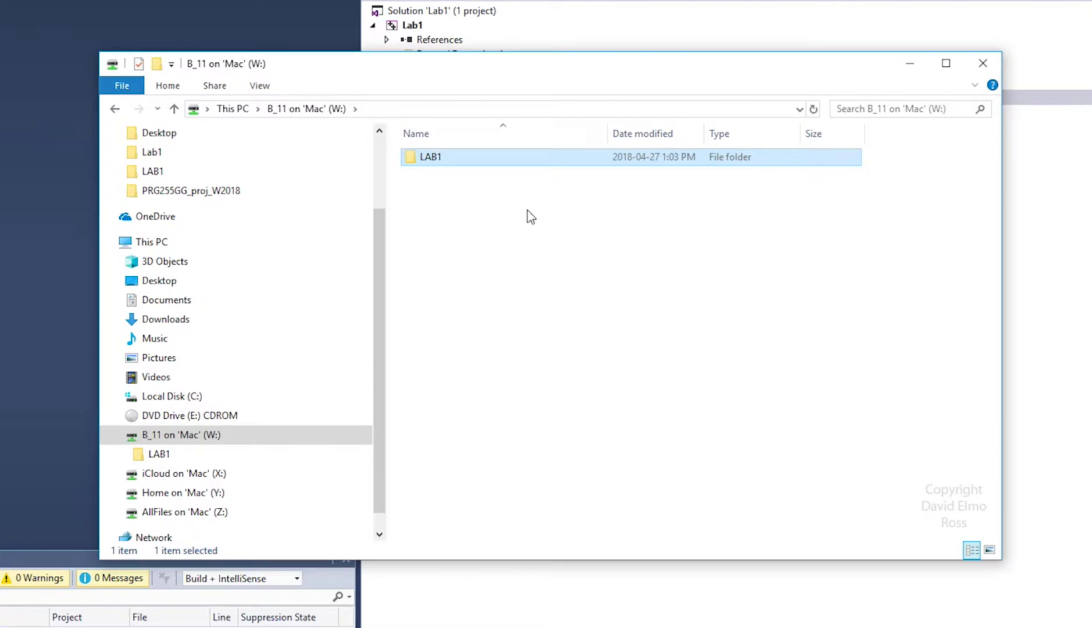
pyautogui.doubleClick(434, 159)
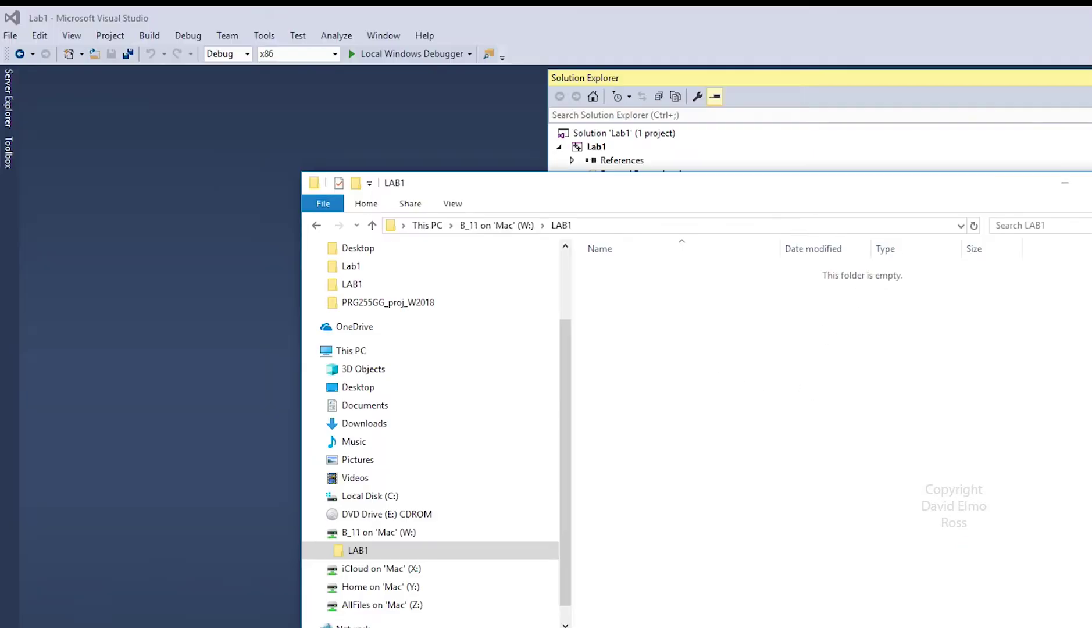
# - Close Explorer, add the existing Lab1.cpp under Source Files, and open it
pyautogui.click(984, 63)
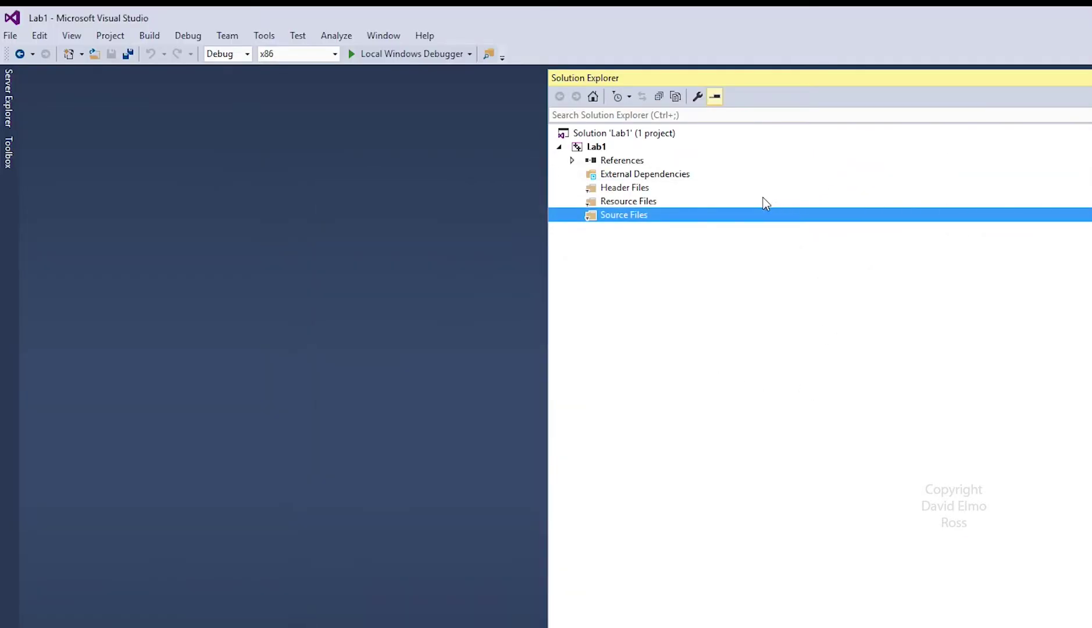
pyautogui.rightClick(643, 217)
pyautogui.moveTo(678, 224)
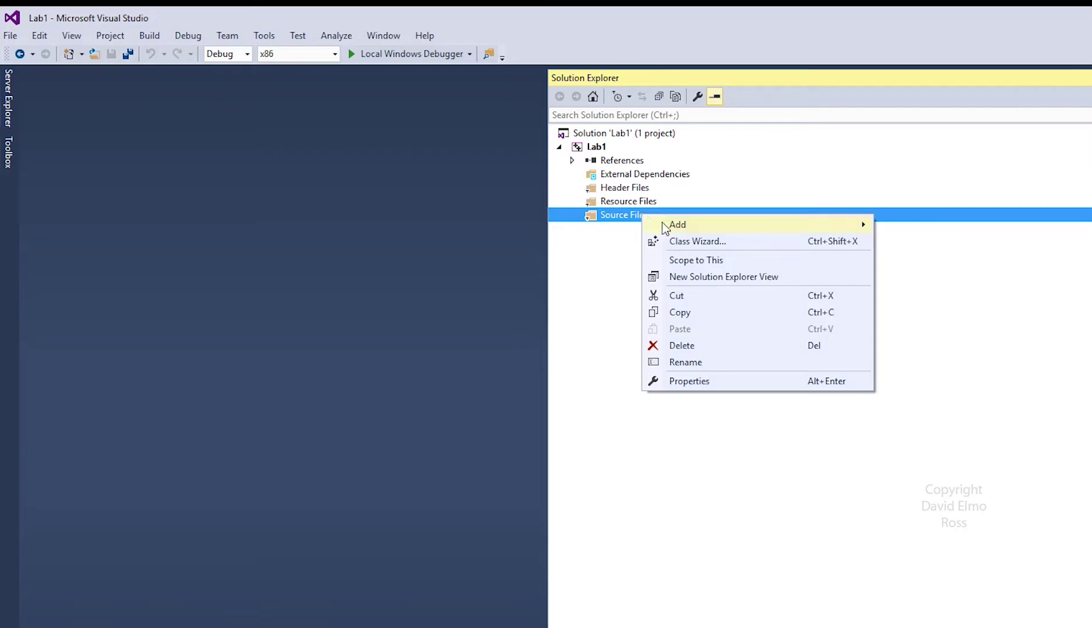
pyautogui.click(904, 245)
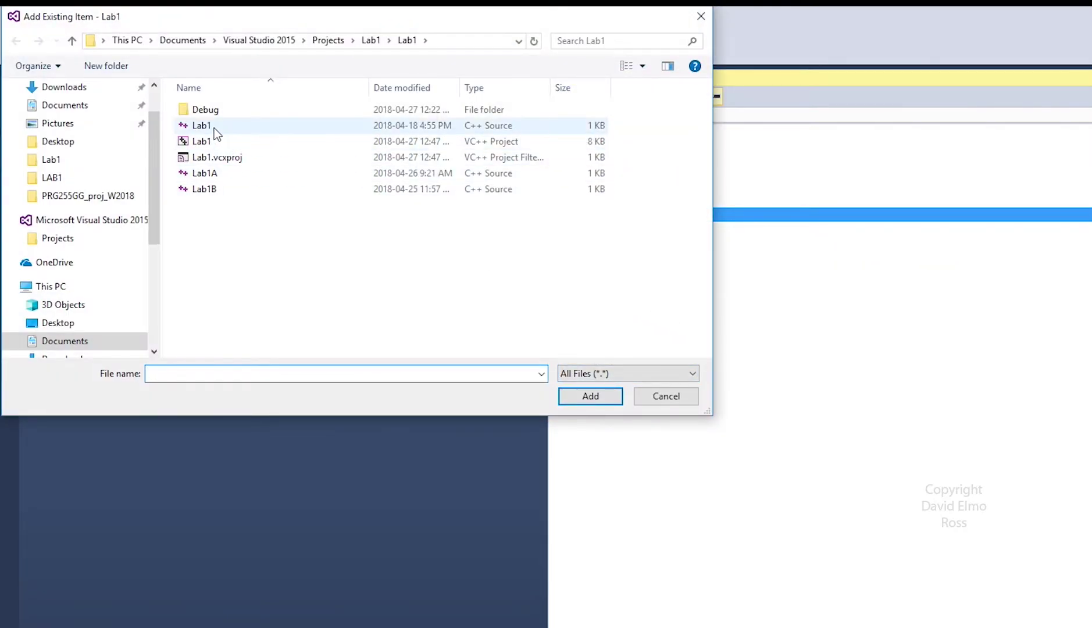
pyautogui.doubleClick(210, 127)
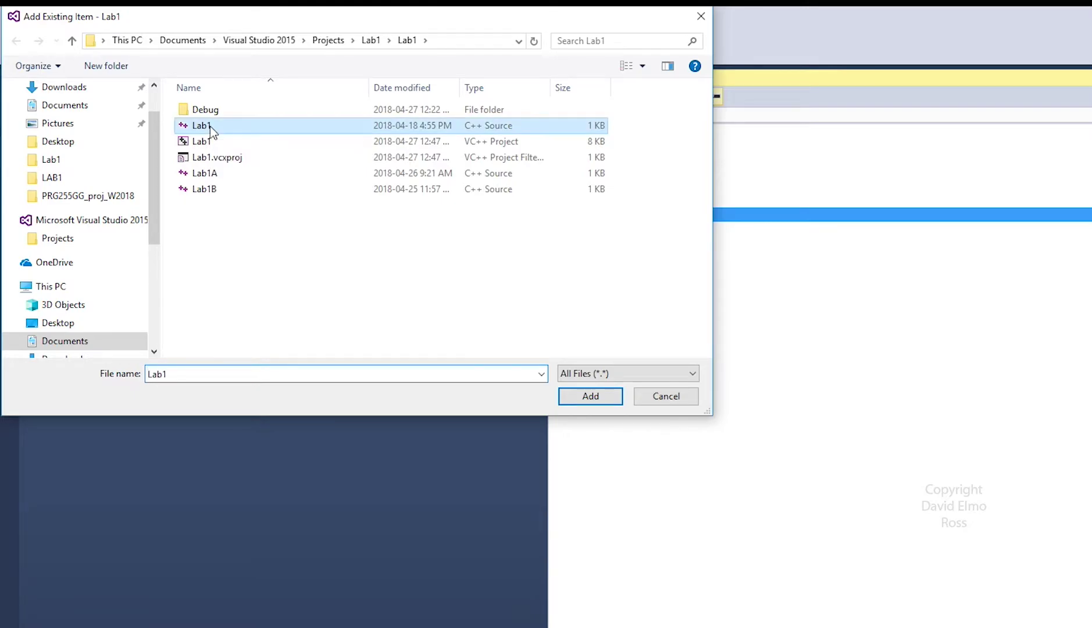
pyautogui.doubleClick(632, 229)
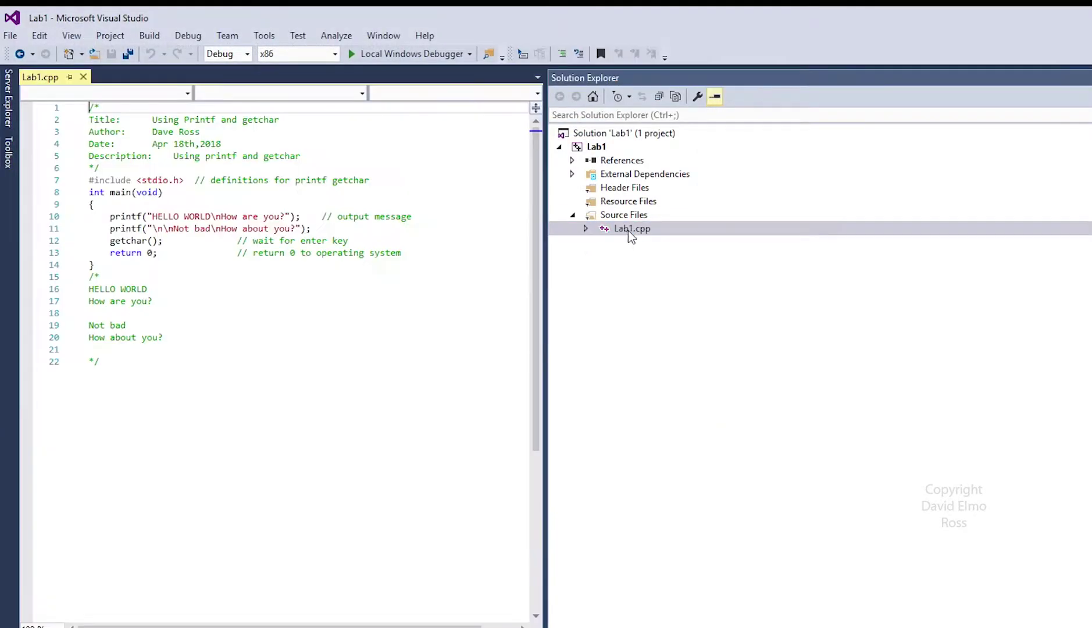
# - Save a copy of Lab1.cpp as Lab1 in the W:\LAB1 folder
pyautogui.click(11, 37)
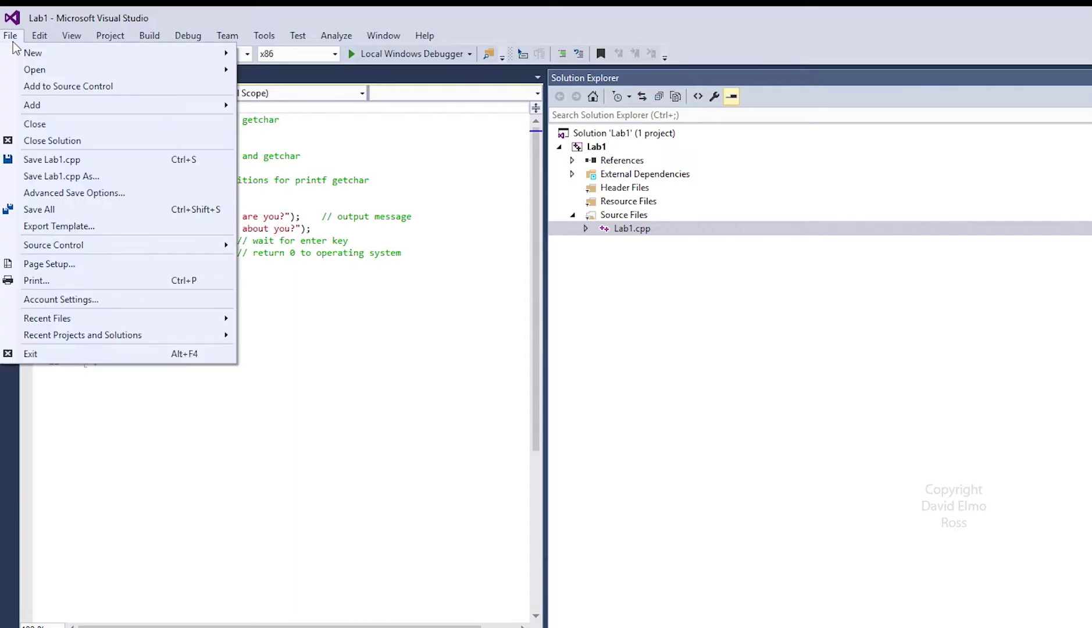
pyautogui.click(72, 177)
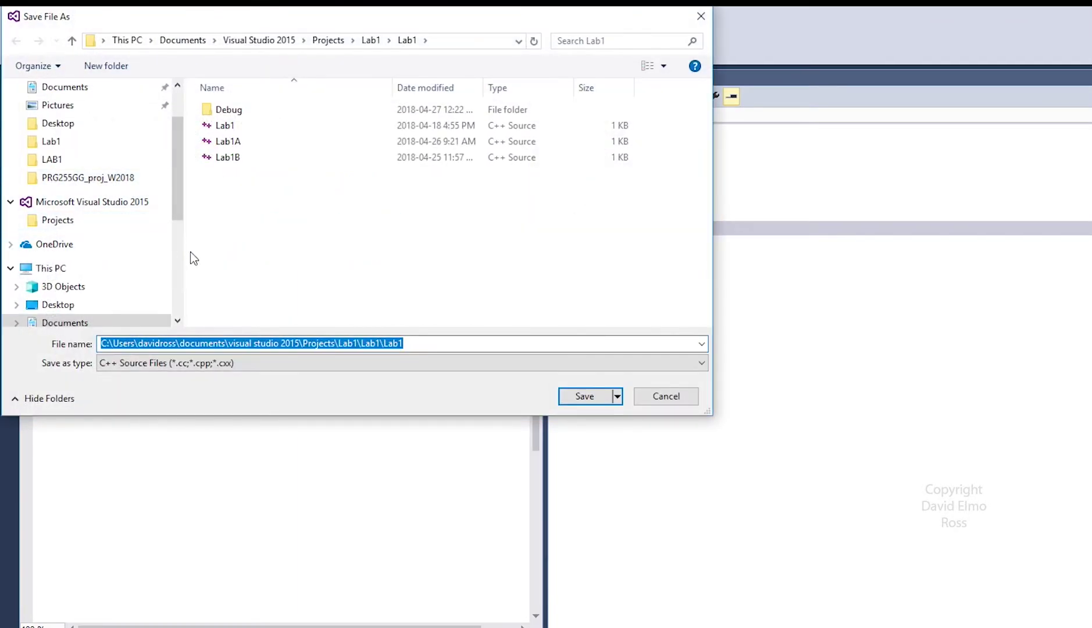
pyautogui.moveTo(177, 209); pyautogui.dragTo(178, 300)
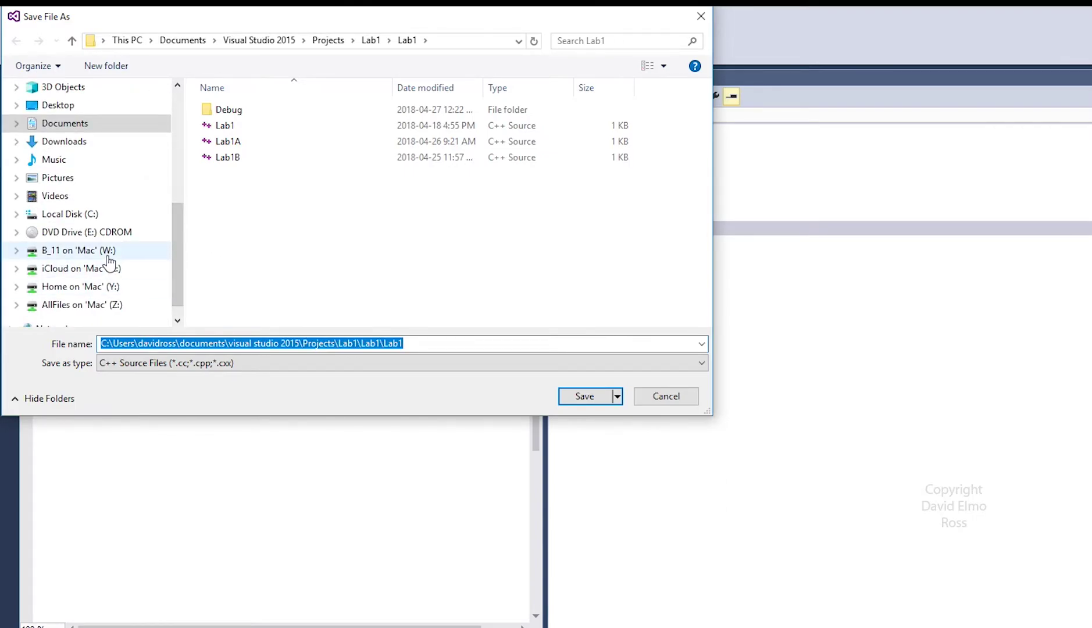
pyautogui.click(109, 256)
pyautogui.doubleClick(214, 112)
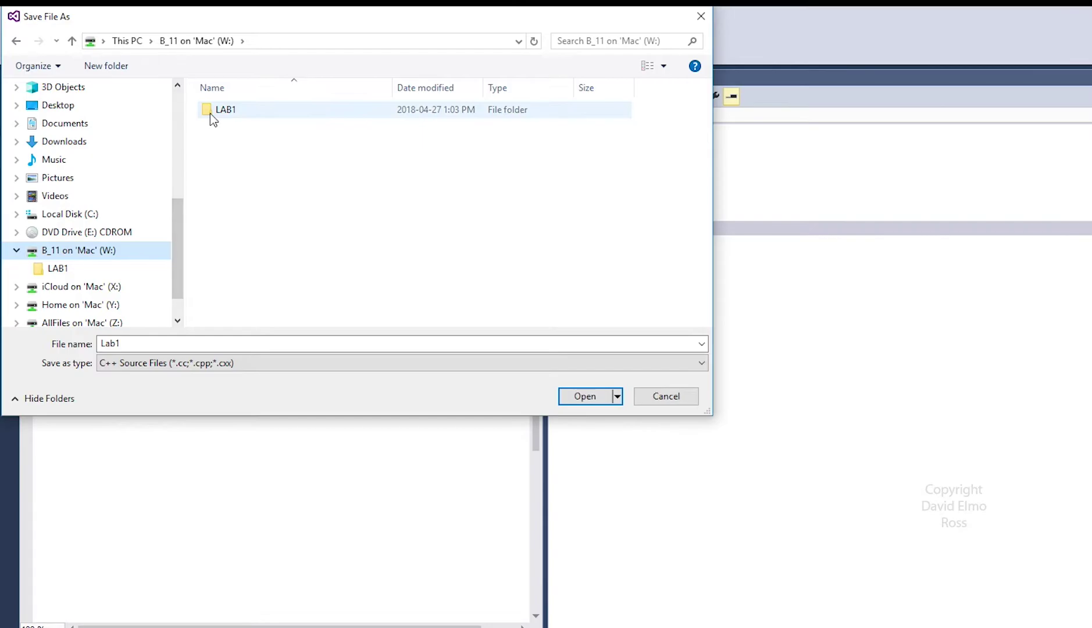
pyautogui.click(589, 398)
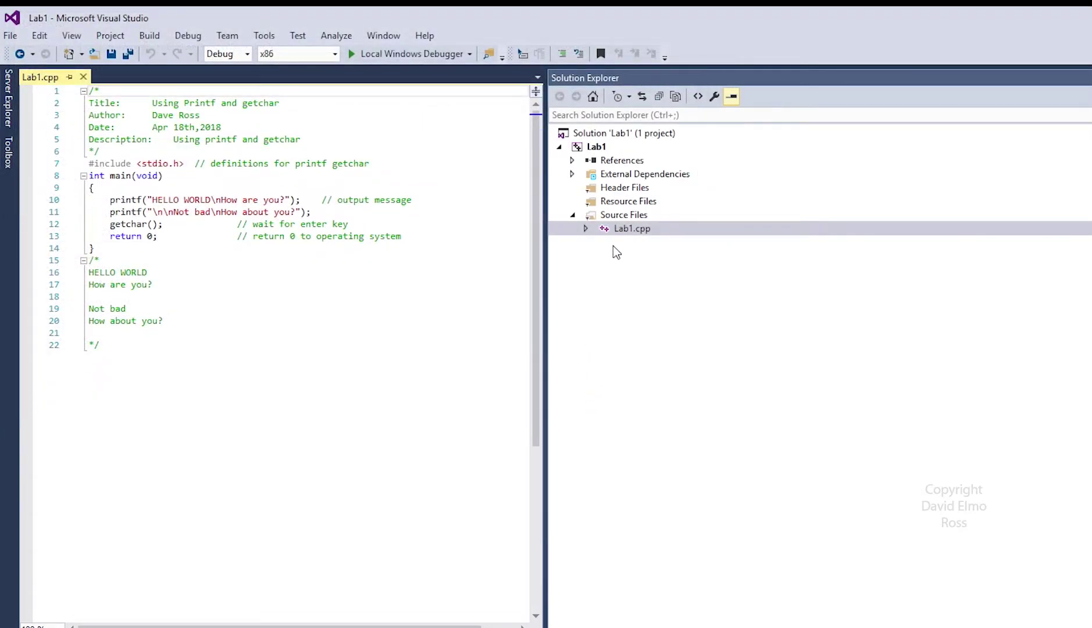
# - Remove Lab1.cpp from the project's Source Files
pyautogui.rightClick(620, 232)
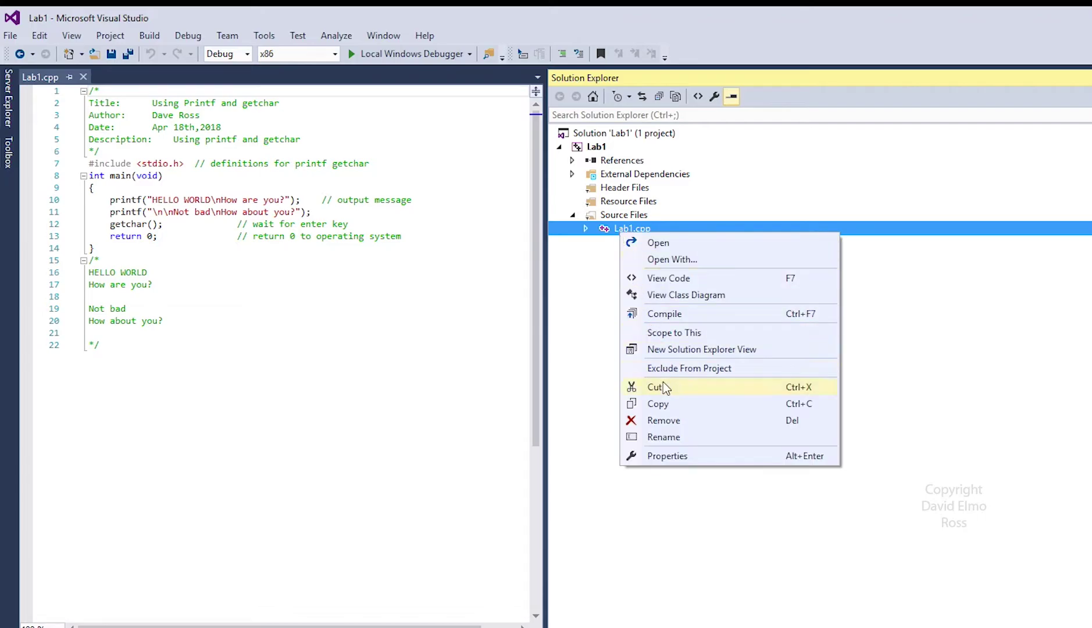
pyautogui.click(681, 421)
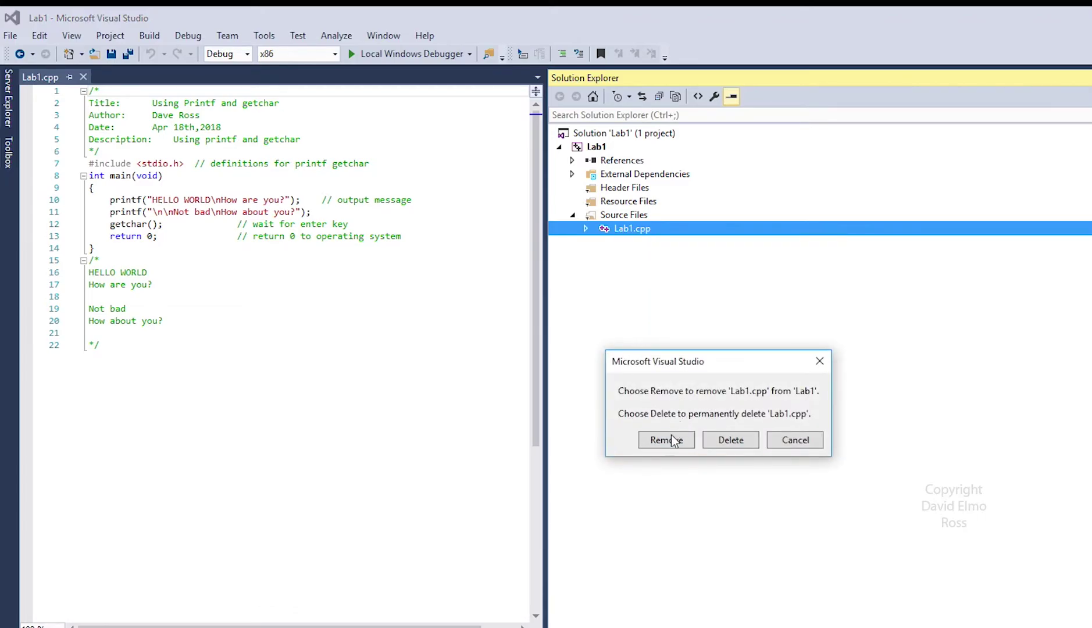
pyautogui.click(670, 446)
# - Add the existing Lab1A.cpp to Source Files and open its printf formatting code
pyautogui.rightClick(624, 223)
pyautogui.moveTo(657, 227)
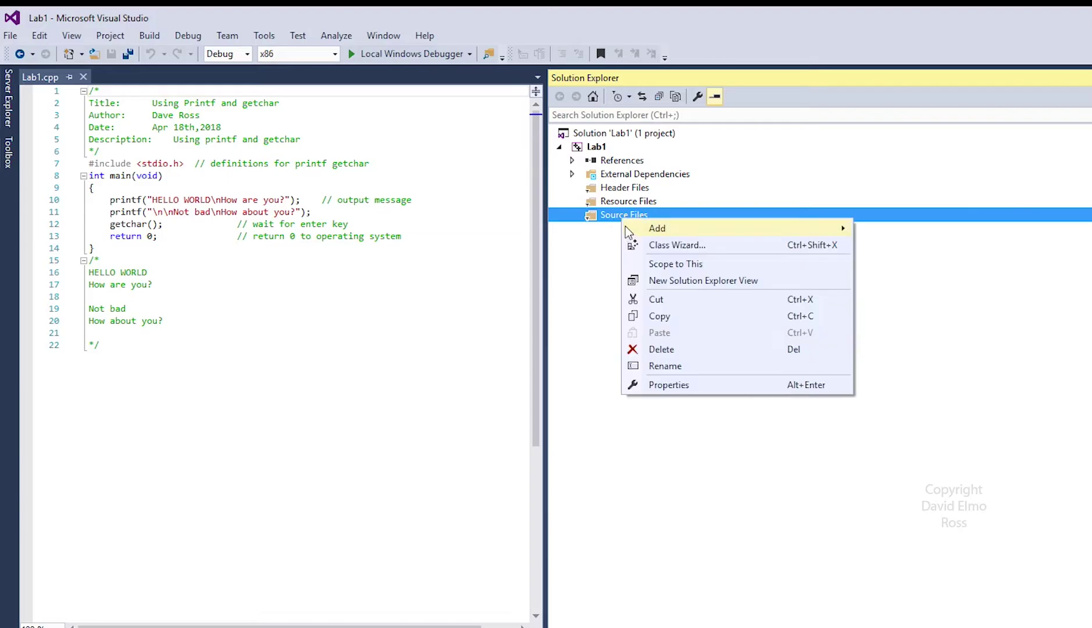
pyautogui.click(909, 253)
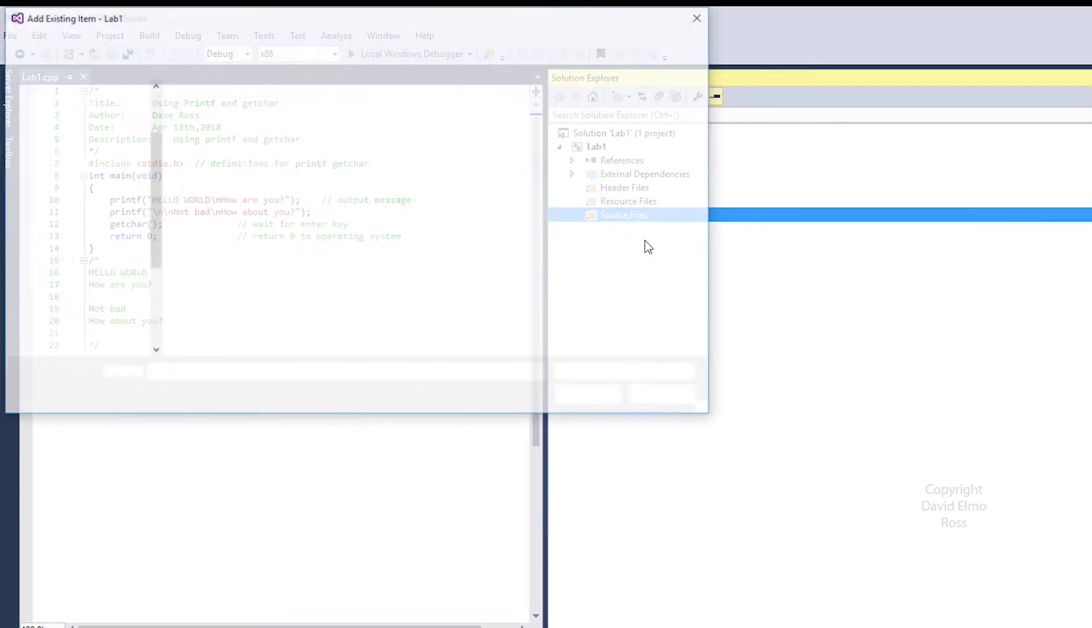
pyautogui.click(222, 175)
pyautogui.doubleClick(223, 175)
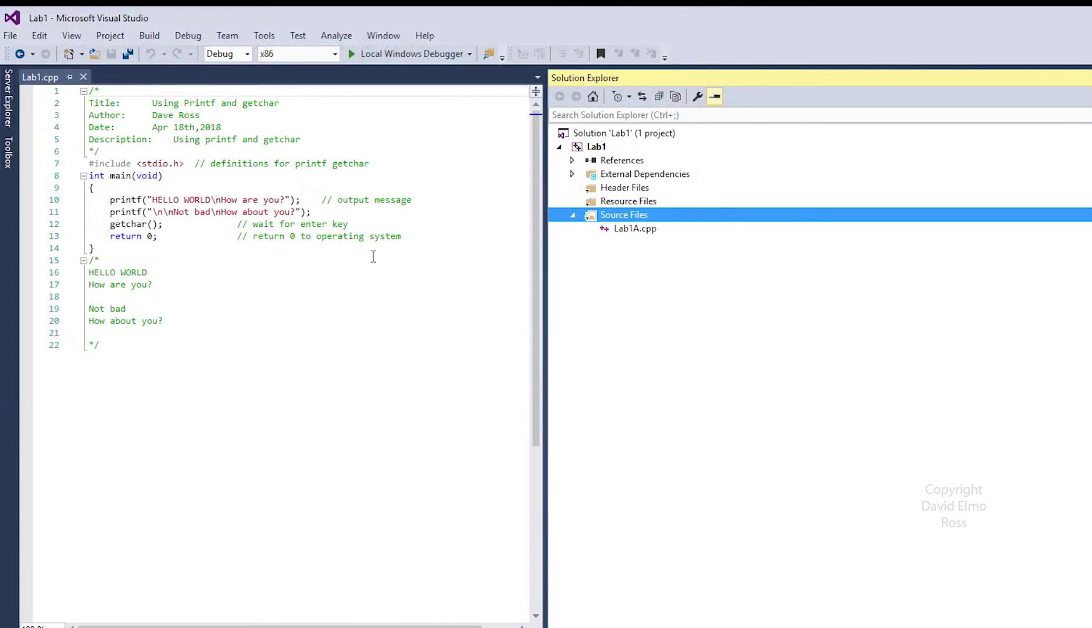
pyautogui.doubleClick(645, 231)
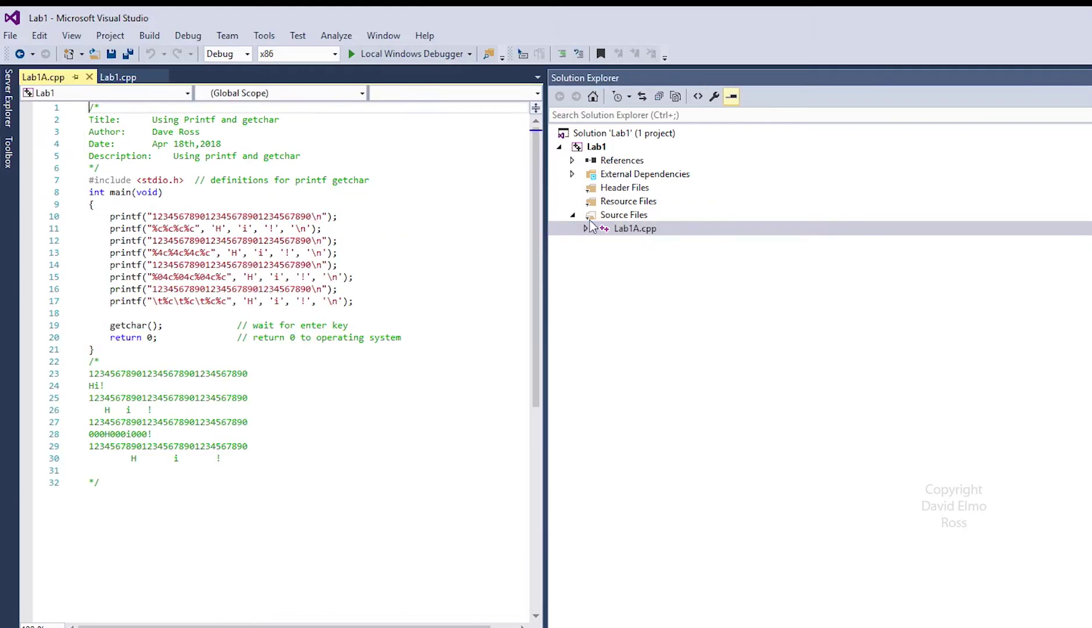
# - Save a copy of Lab1A.cpp into the LAB1 folder on the B_11 (W:) drive
pyautogui.click(10, 34)
pyautogui.click(72, 177)
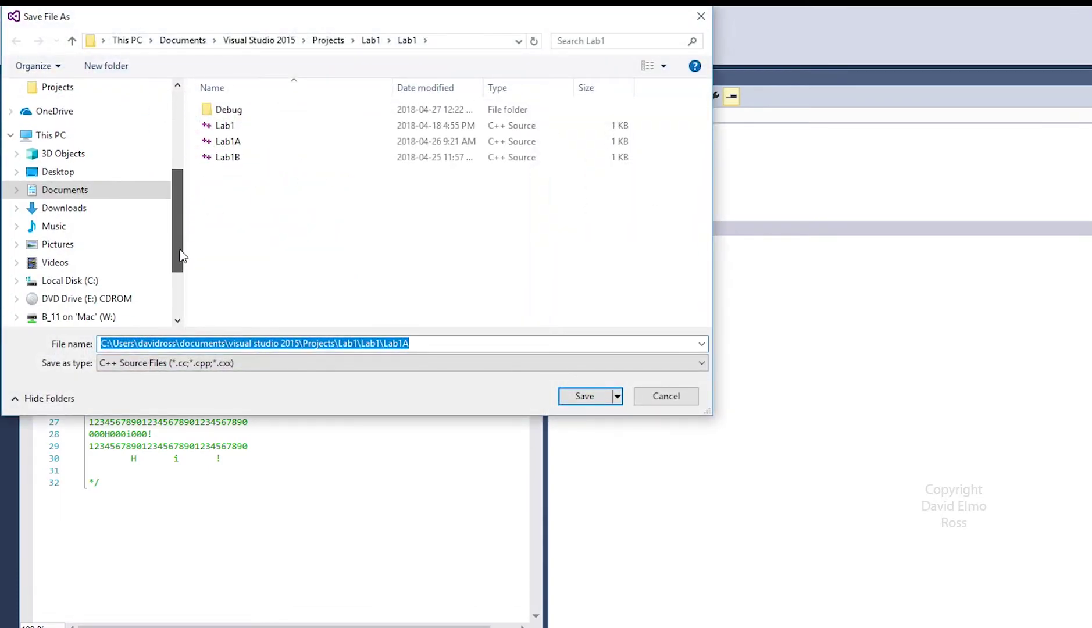
pyautogui.moveTo(177, 189); pyautogui.dragTo(178, 290)
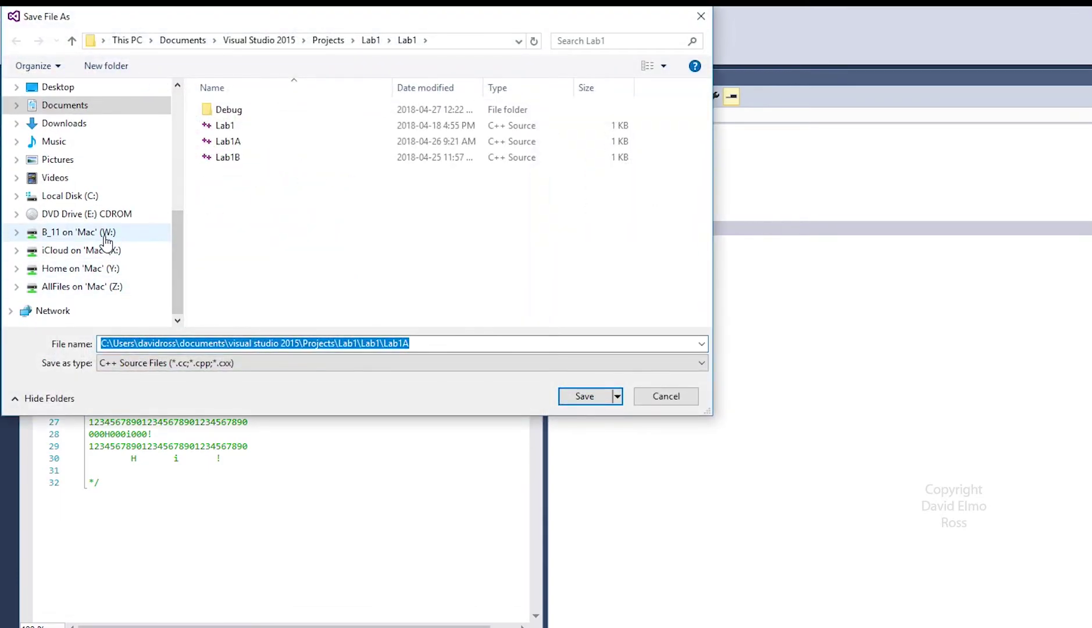
pyautogui.click(86, 232)
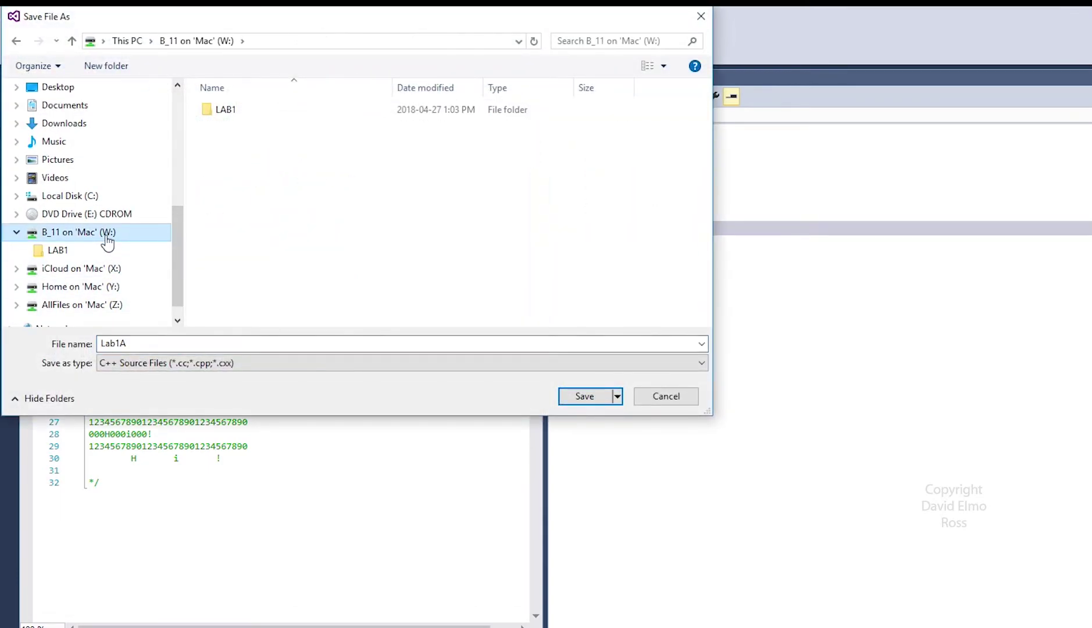
pyautogui.doubleClick(225, 112)
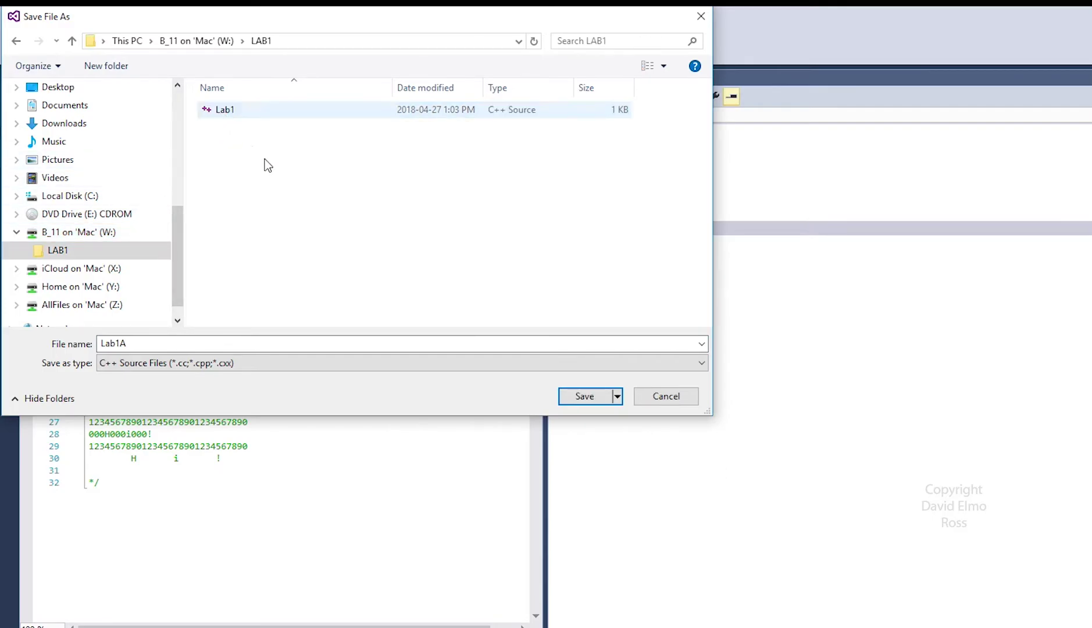
pyautogui.click(580, 397)
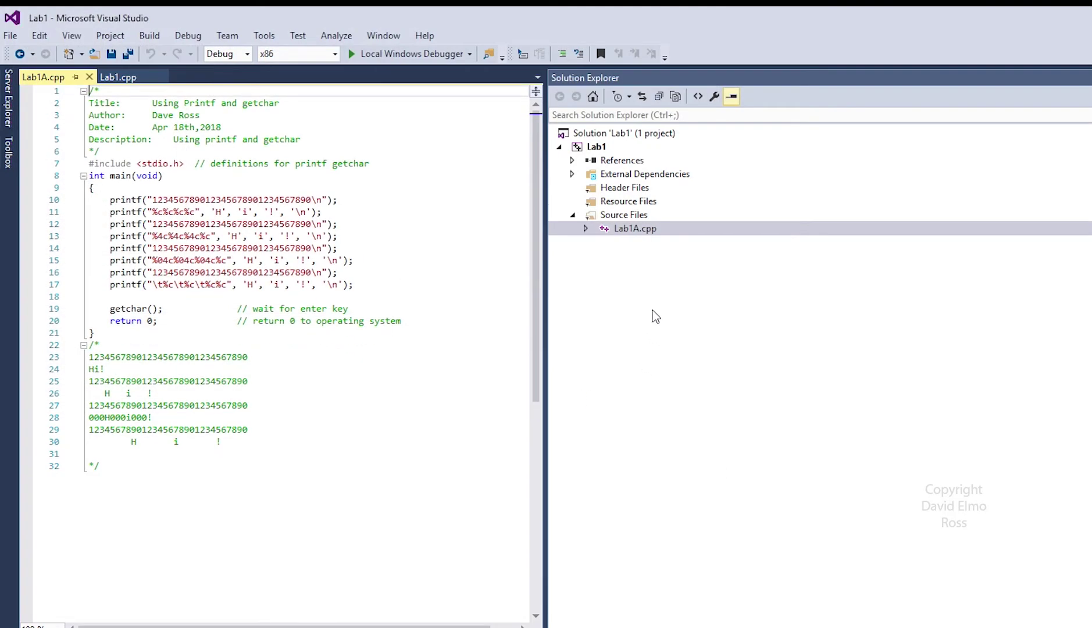
# - Remove Lab1A.cpp from the project without deleting the file
pyautogui.rightClick(633, 229)
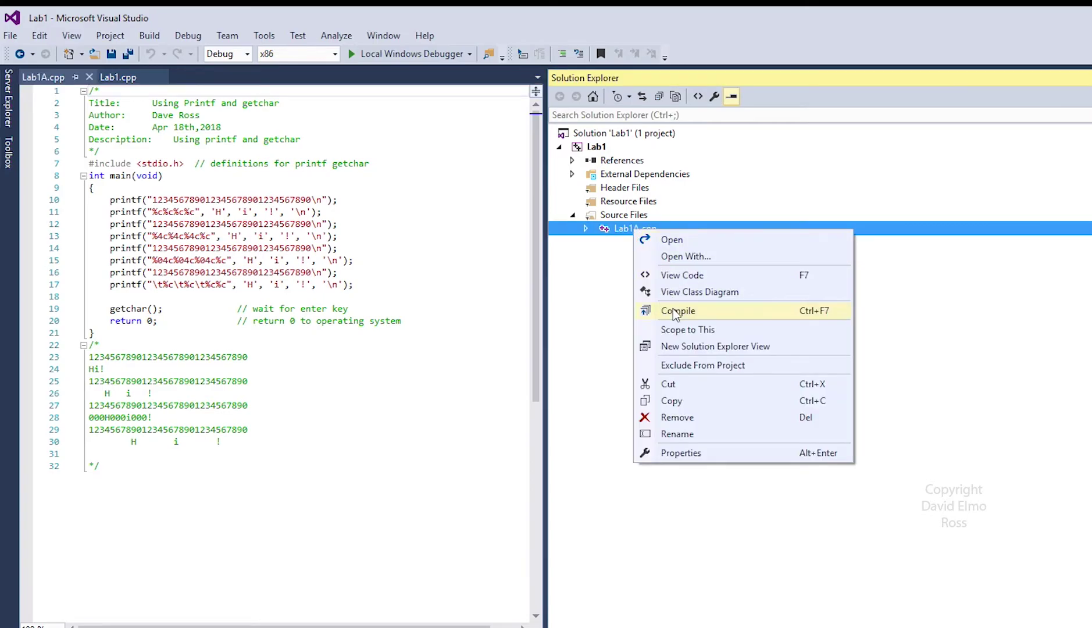
pyautogui.click(687, 418)
pyautogui.click(670, 441)
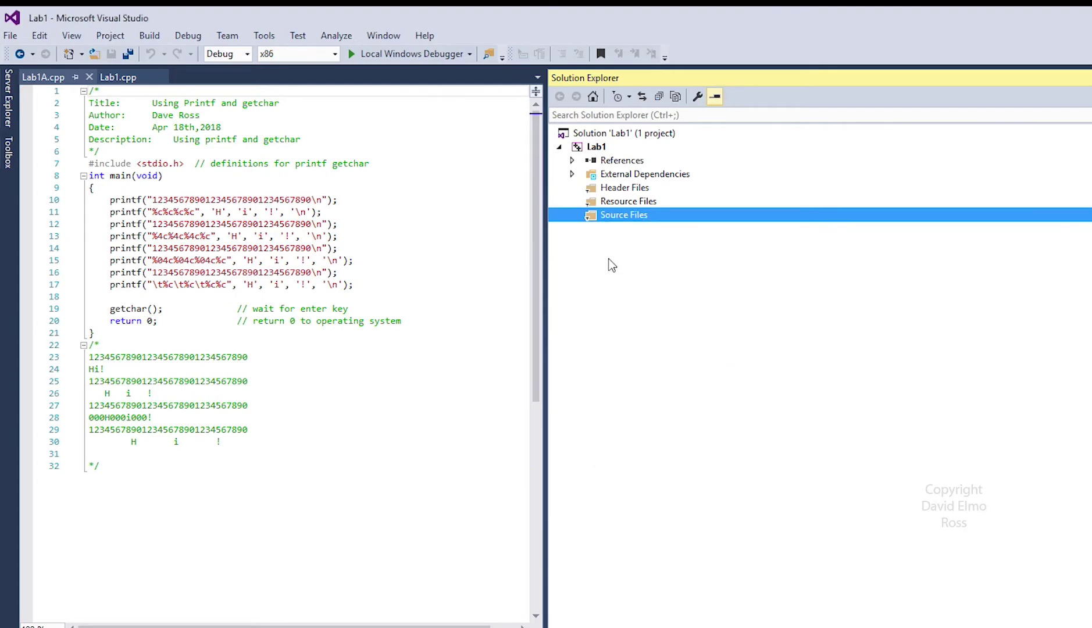
# - Add the existing Lab1B.cpp to Source Files and open its arithmetic printf code
pyautogui.rightClick(600, 217)
pyautogui.moveTo(636, 227)
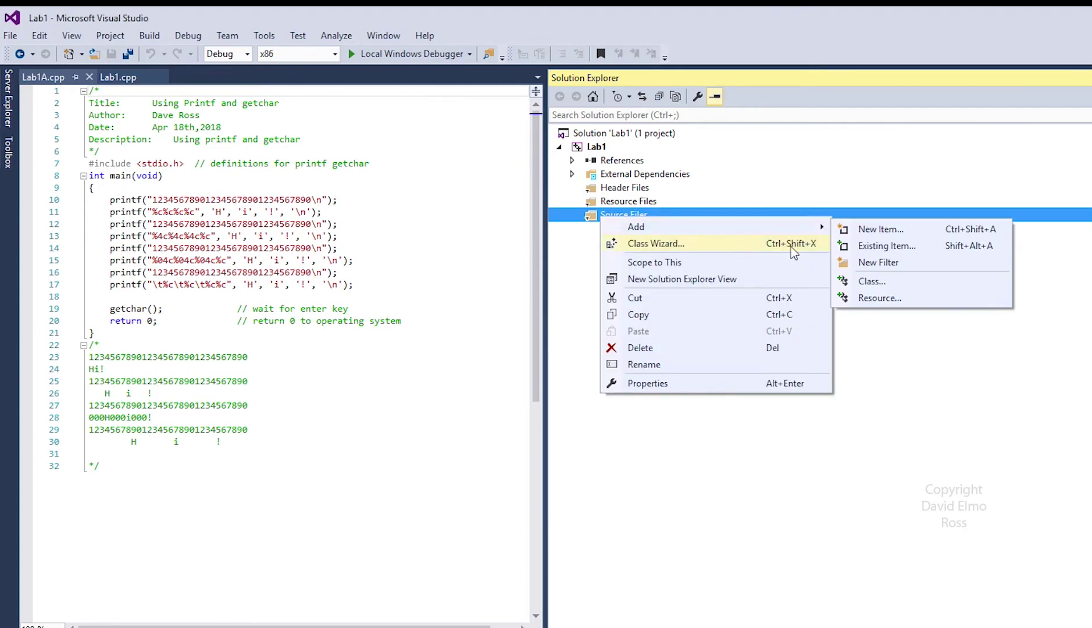
pyautogui.click(870, 248)
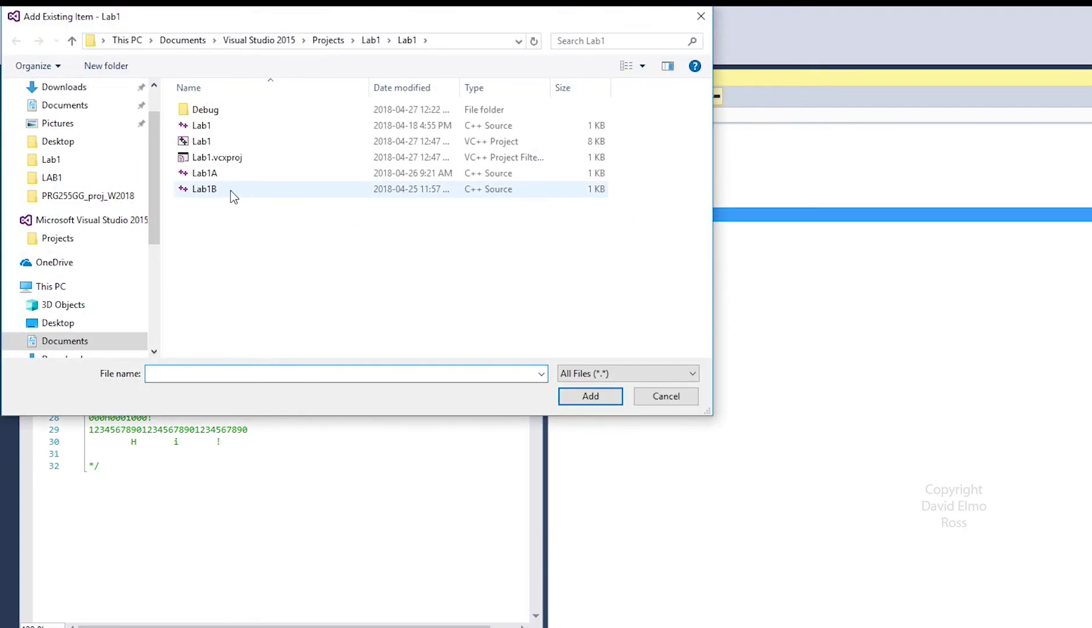
pyautogui.click(208, 188)
pyautogui.doubleClick(207, 188)
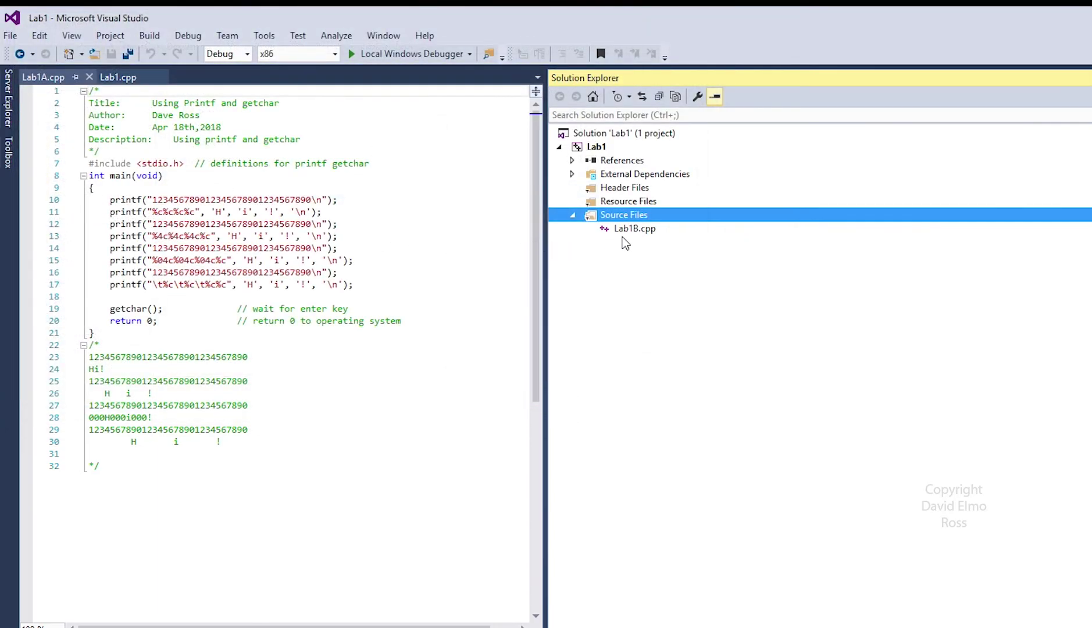
pyautogui.doubleClick(636, 229)
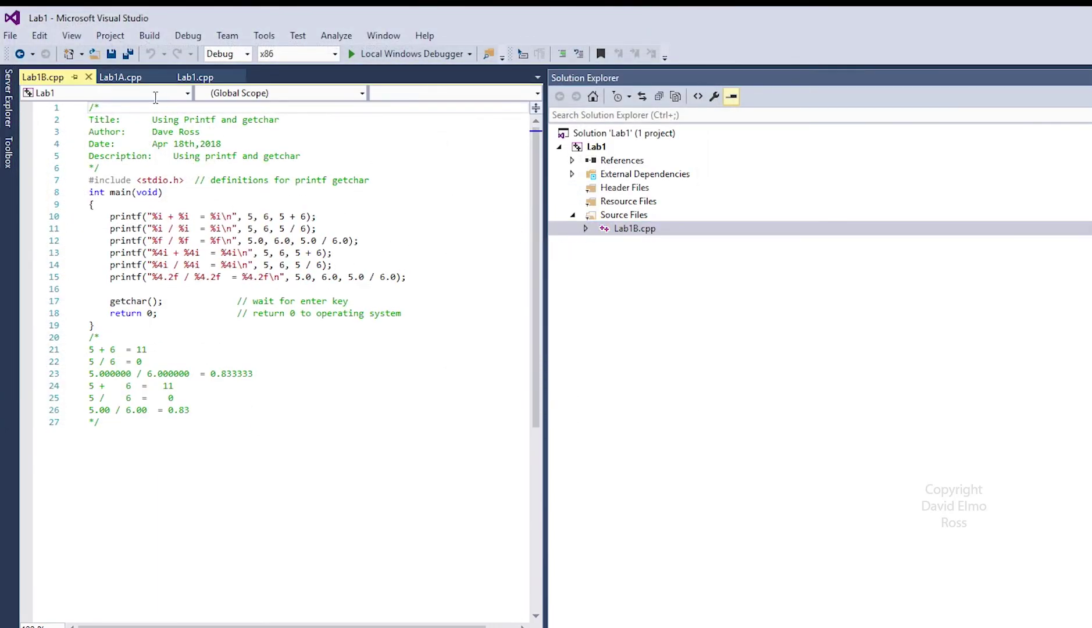
# - Save a copy of Lab1B.cpp into the LAB1 folder on the B_11 (W:) drive
pyautogui.click(10, 36)
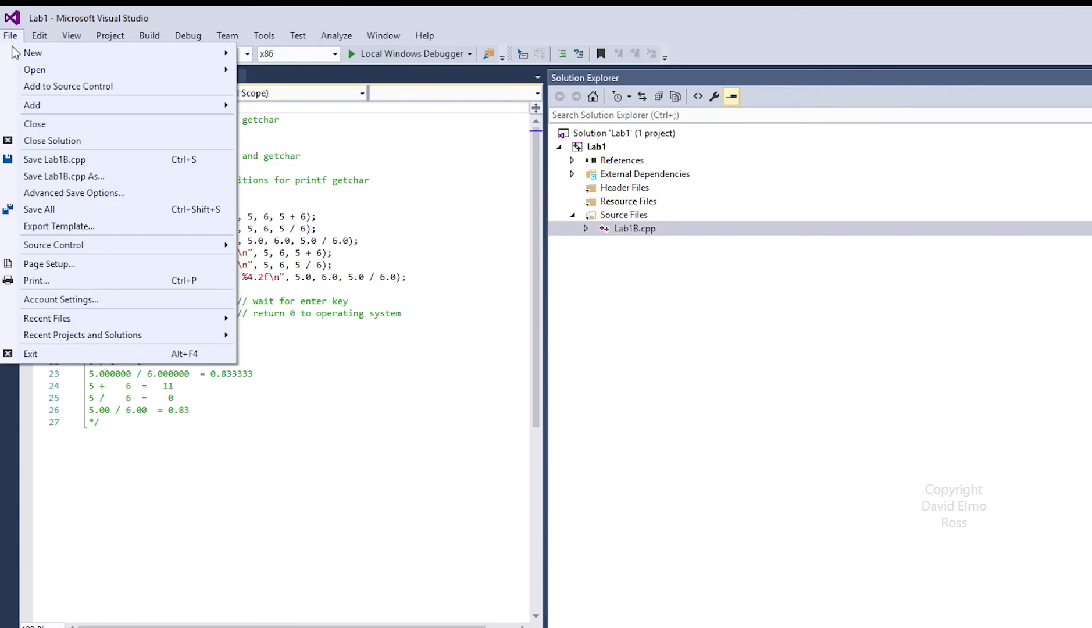
pyautogui.click(60, 177)
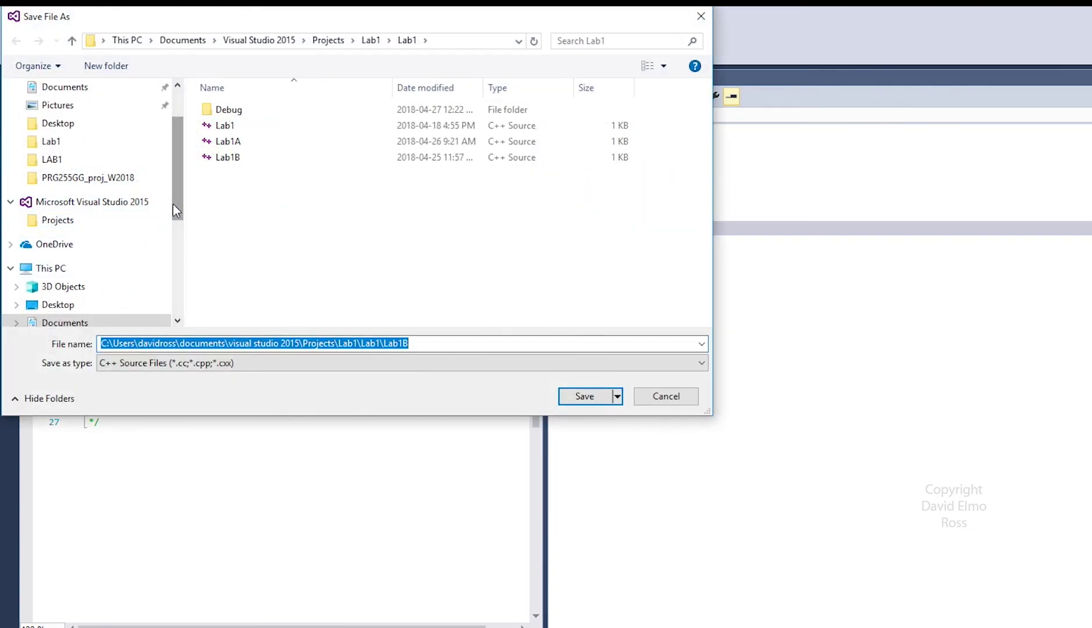
pyautogui.scroll(-5, 173, 204)
pyautogui.click(101, 232)
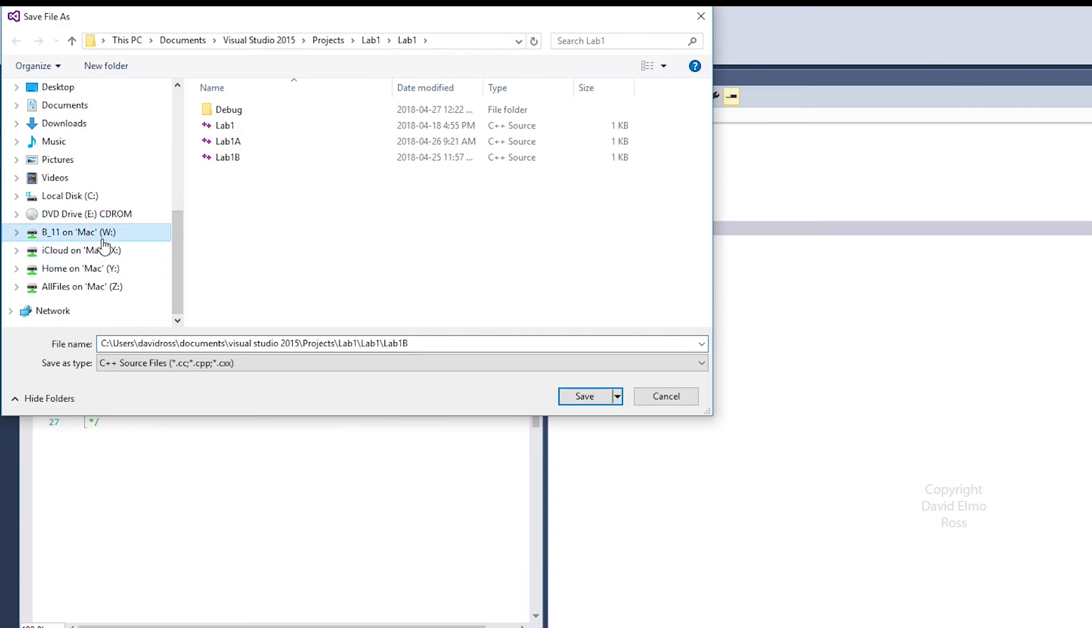
pyautogui.doubleClick(221, 117)
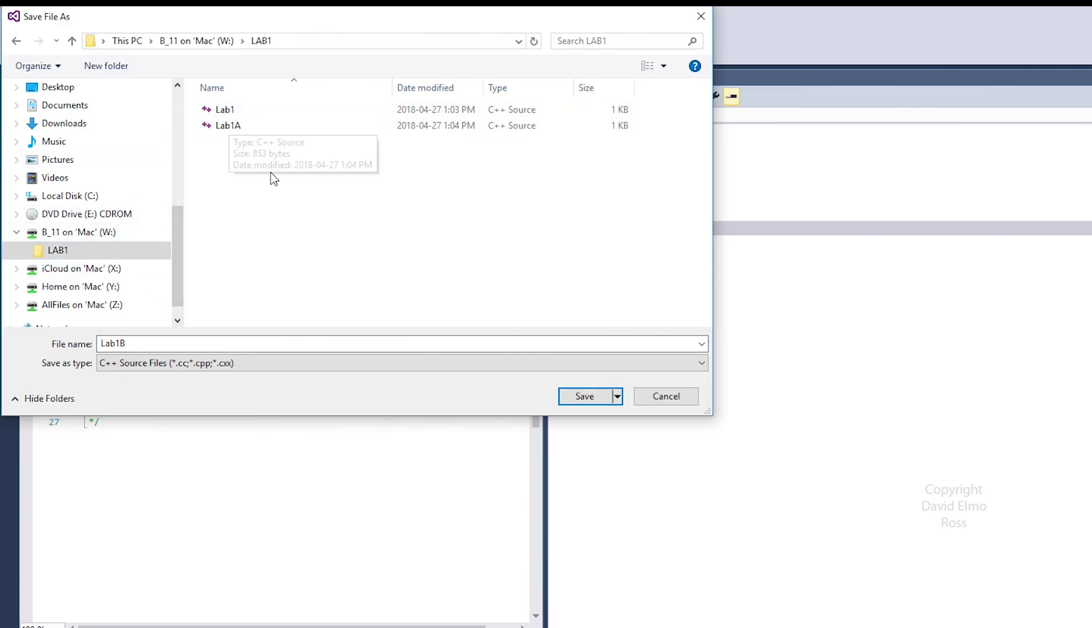
pyautogui.click(583, 397)
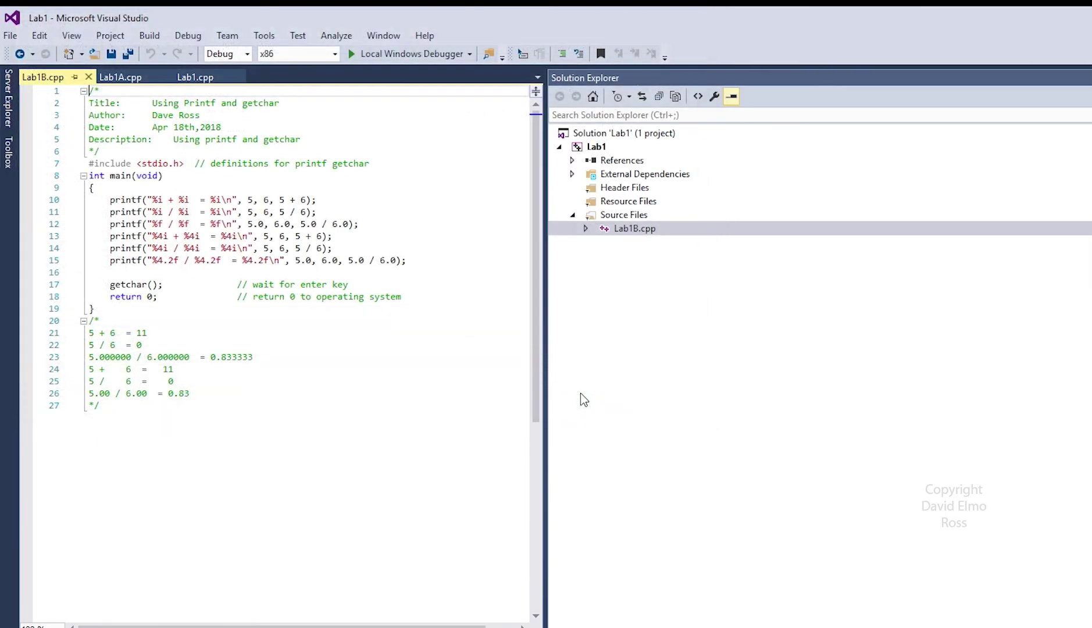